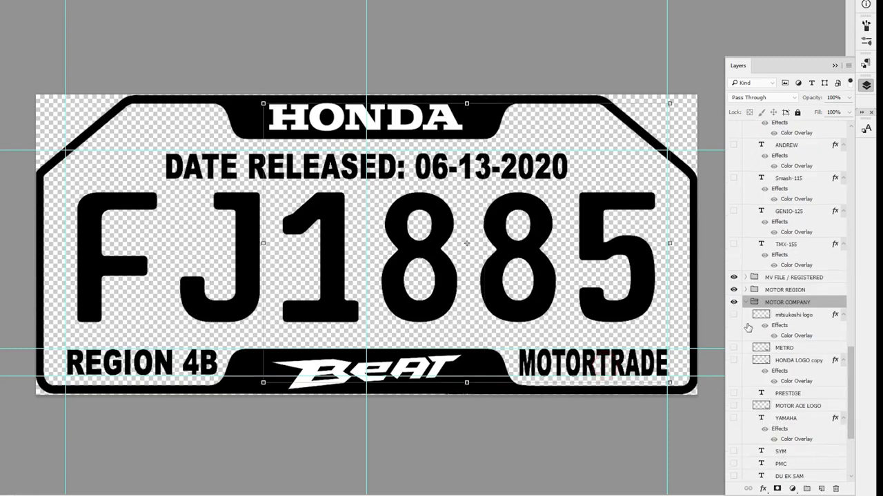
# In the MOTOR COMPANY layer group, hide the MOTORTRADE text and show the DU EK SAM text instead.
pyautogui.click(745, 303)
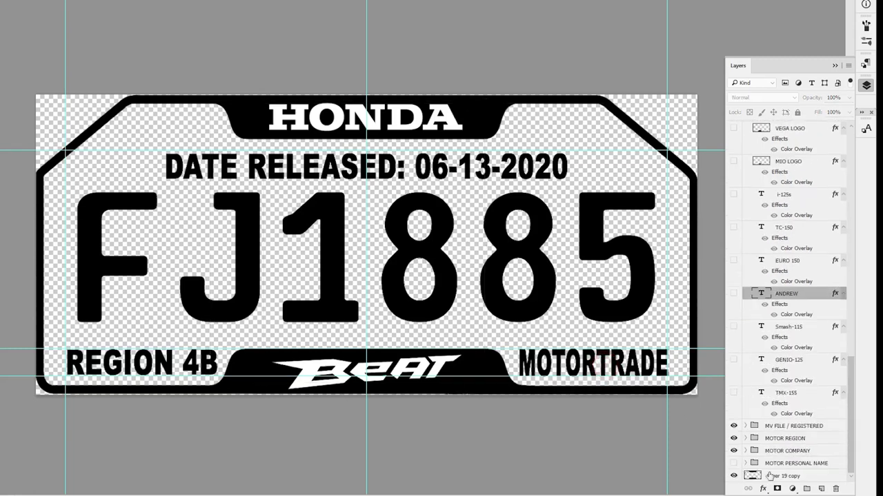
pyautogui.click(745, 452)
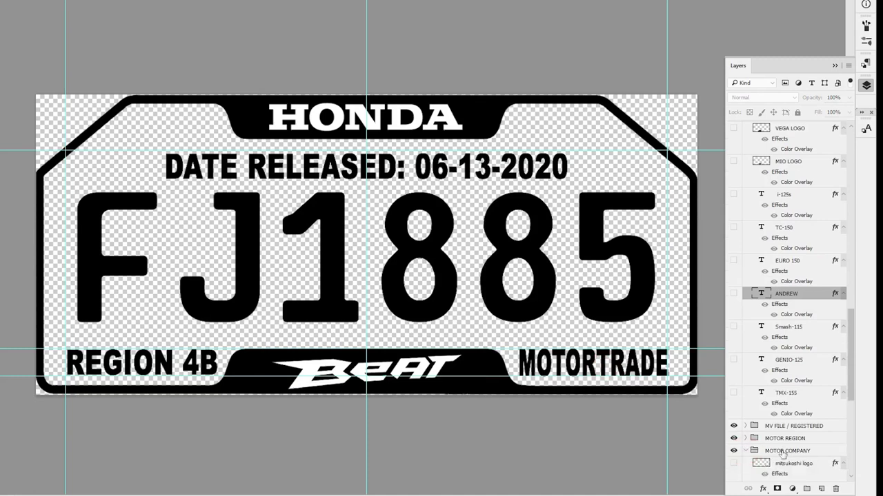
pyautogui.scroll(-5, 785, 445)
pyautogui.scroll(-2, 770, 406)
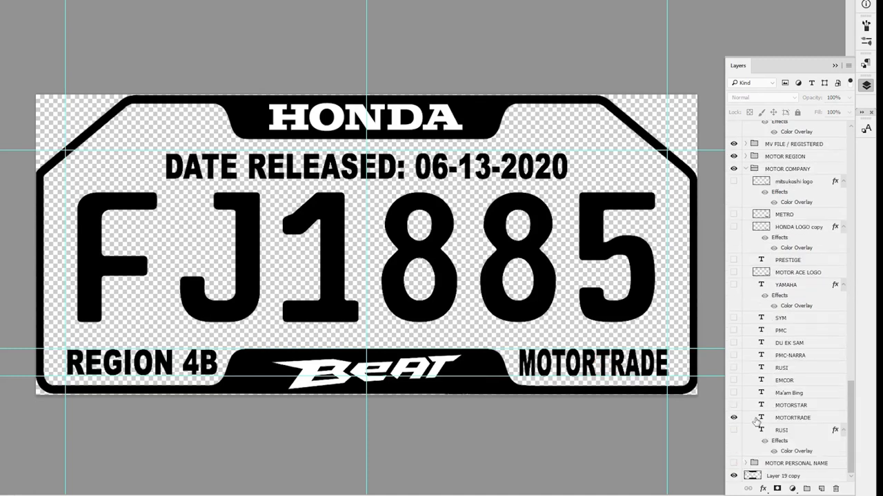
pyautogui.click(734, 418)
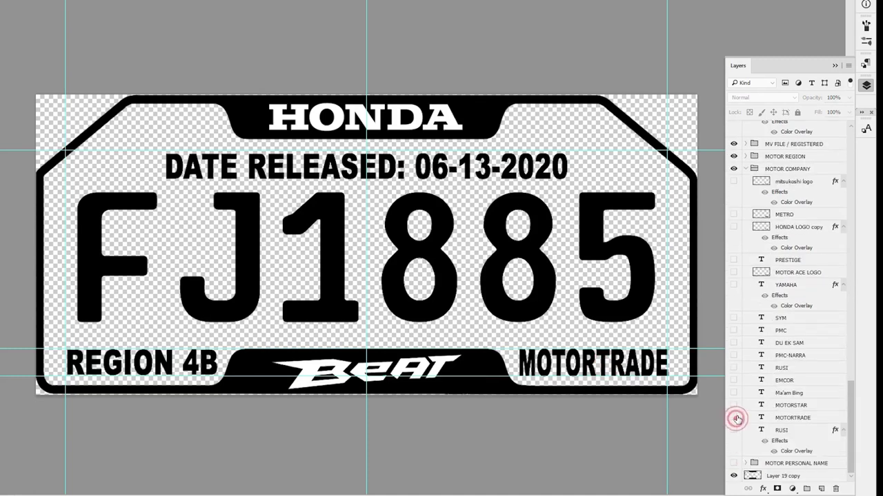
pyautogui.click(734, 342)
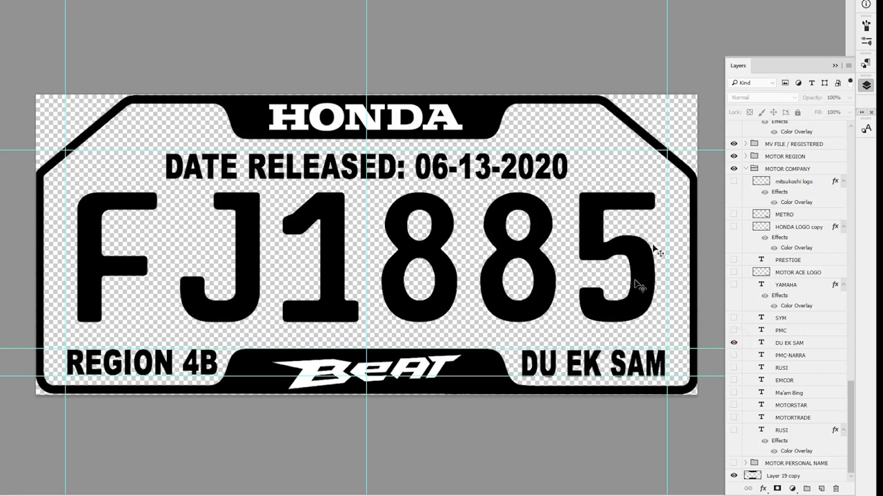
pyautogui.click(834, 65)
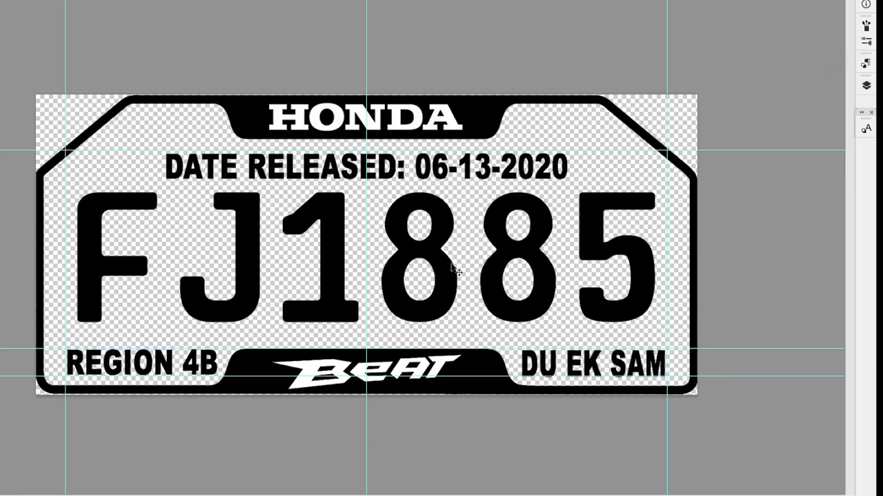
pyautogui.scroll(2, 368, 269)
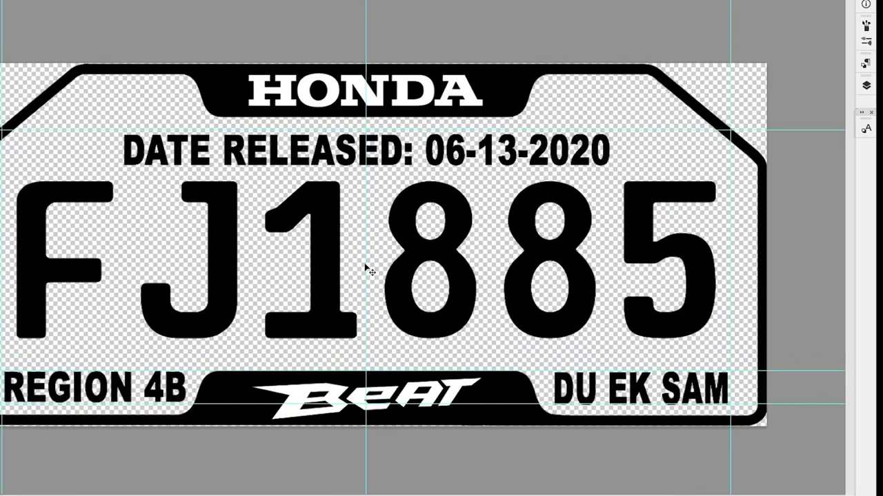
pyautogui.scroll(-2, 366, 268)
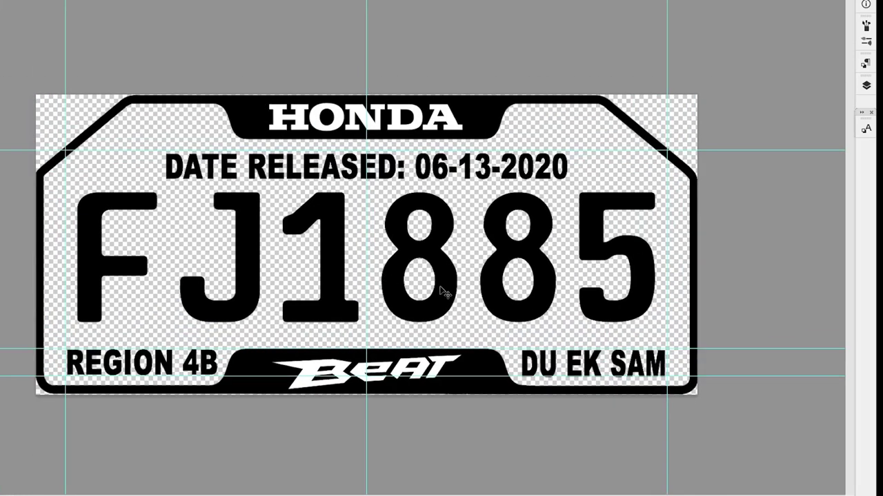
pyautogui.scroll(1, 445, 294)
pyautogui.scroll(1, 445, 294)
pyautogui.scroll(-1, 444, 293)
pyautogui.hotkey('ctrl', '-')
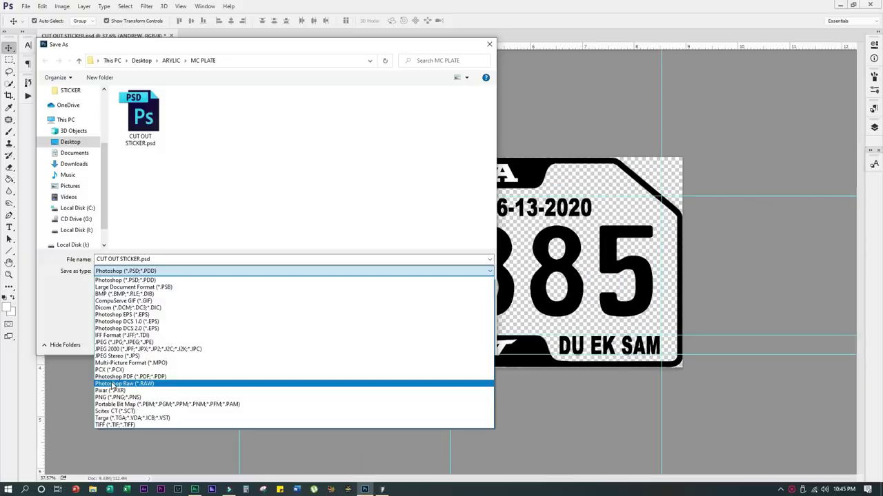
# Save a copy of the plate design as a PNG named BEAT in the MC PLATE folder.
pyautogui.click(114, 393)
pyautogui.tripleClick(170, 260)
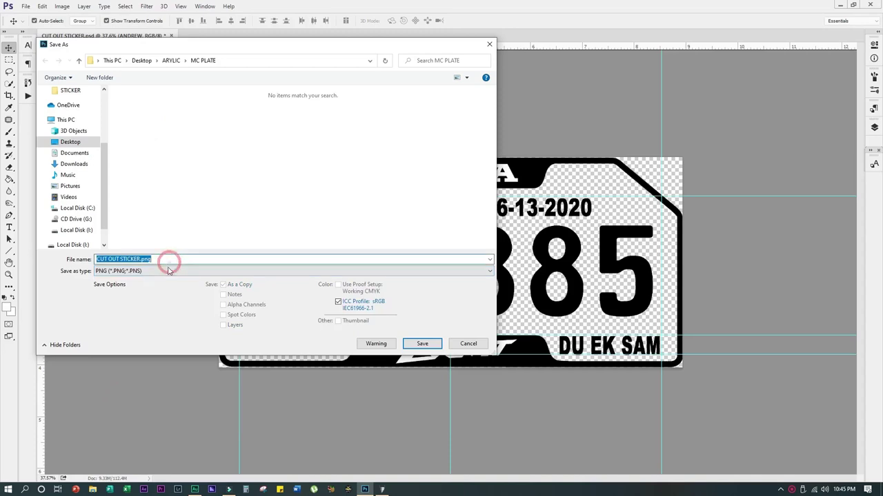
pyautogui.write('BEAT')
pyautogui.press('Return')
pyautogui.press('Return')
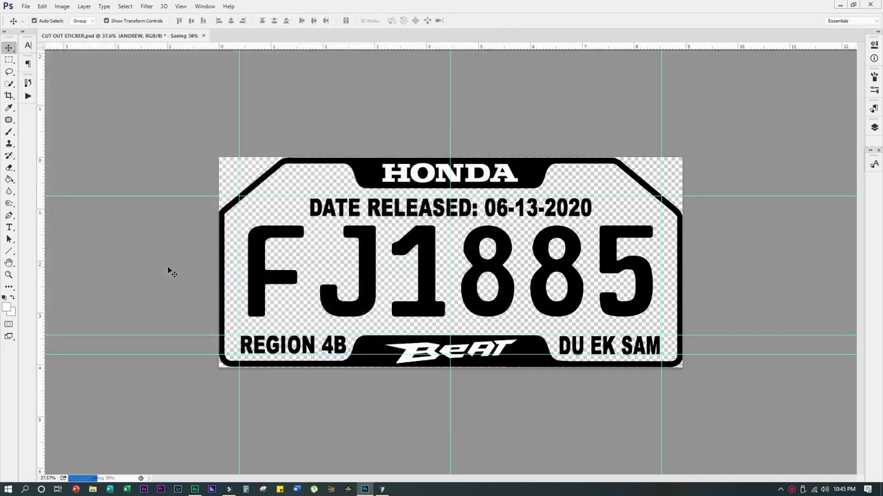
# Close the plate template, go to the MC PLATE folder inside ARYLIC, and open BEAT.png in Photoshop.
pyautogui.hotkey('ctrl', 'w')
pyautogui.click(839, 5)
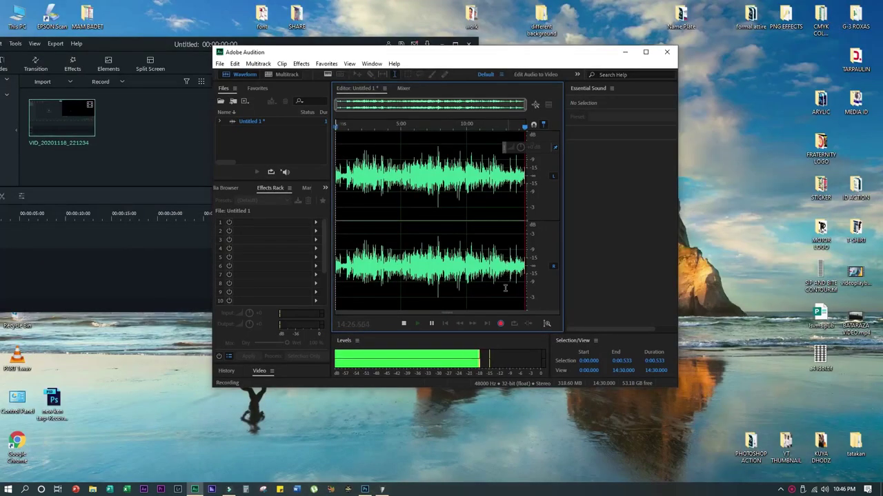
pyautogui.doubleClick(821, 107)
pyautogui.doubleClick(127, 83)
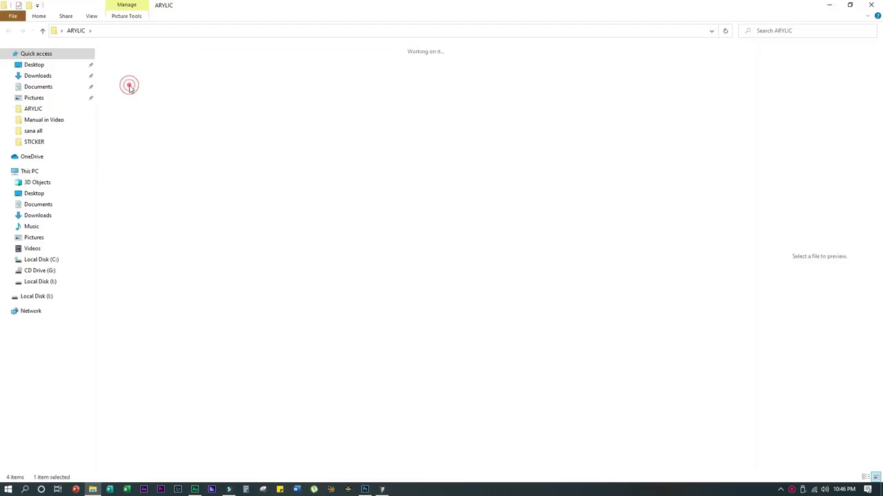
pyautogui.moveTo(366, 489)
pyautogui.moveTo(368, 488); pyautogui.dragTo(424, 148)
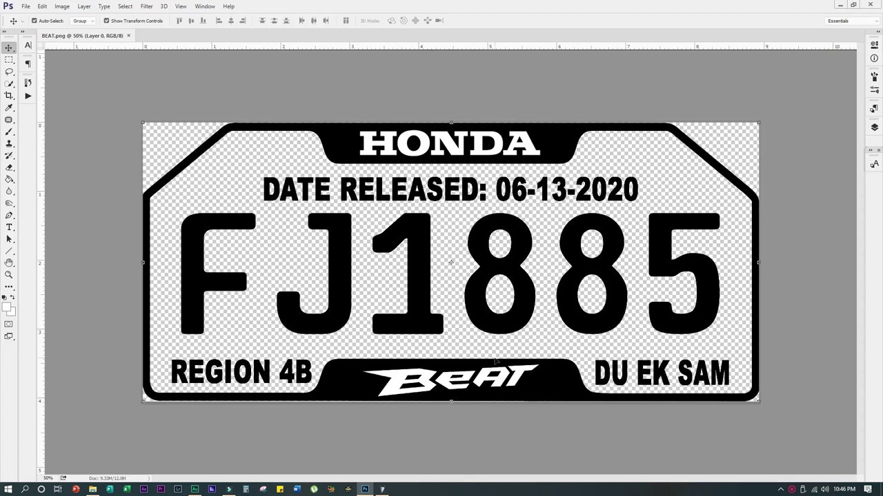
# Select the white HONDA and BEAT lettering with Color Range and delete it so those areas become transparent.
pyautogui.click(144, 9)
pyautogui.click(145, 9)
pyautogui.click(125, 6)
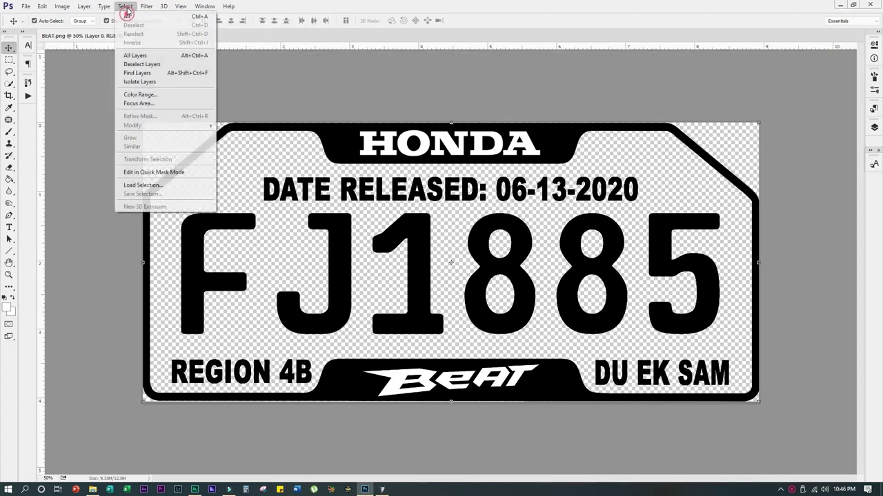
pyautogui.click(142, 94)
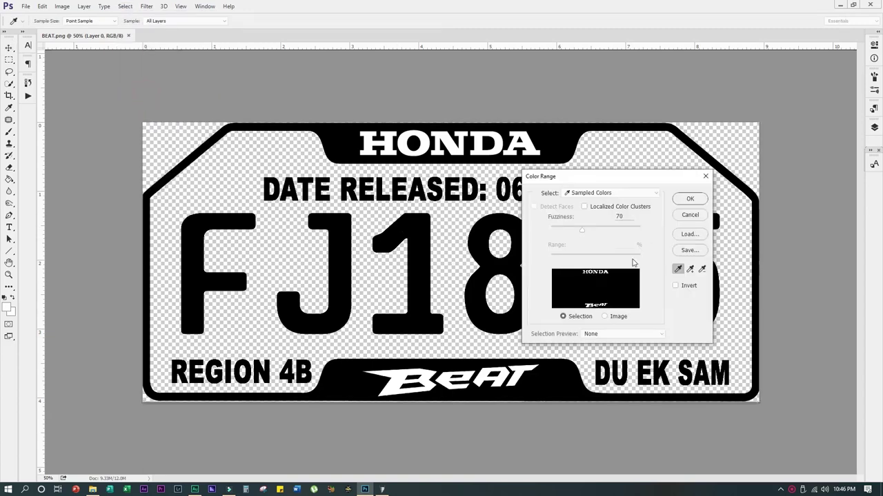
pyautogui.click(424, 142)
pyautogui.click(425, 142)
pyautogui.click(691, 199)
pyautogui.press('v')
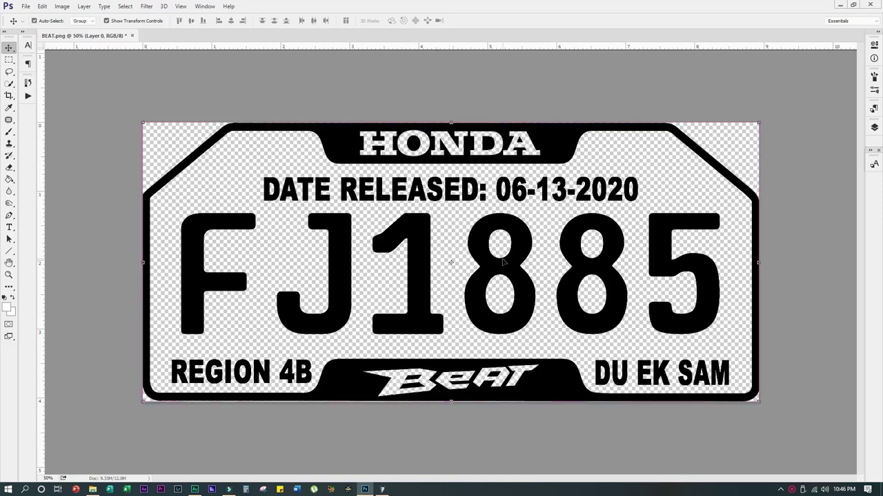
# Save the edited BEAT.png, close it, and return to the MC PLATE folder.
pyautogui.scroll(-2, 524, 284)
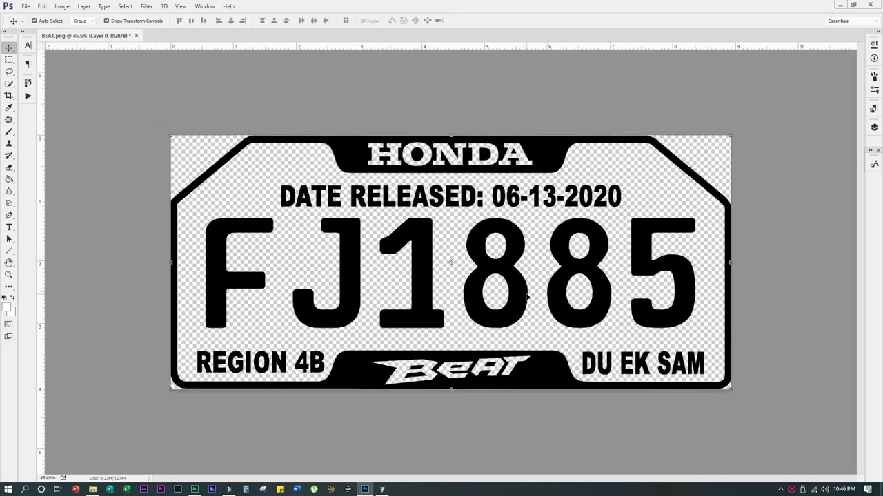
pyautogui.hotkey('ctrl', 's')
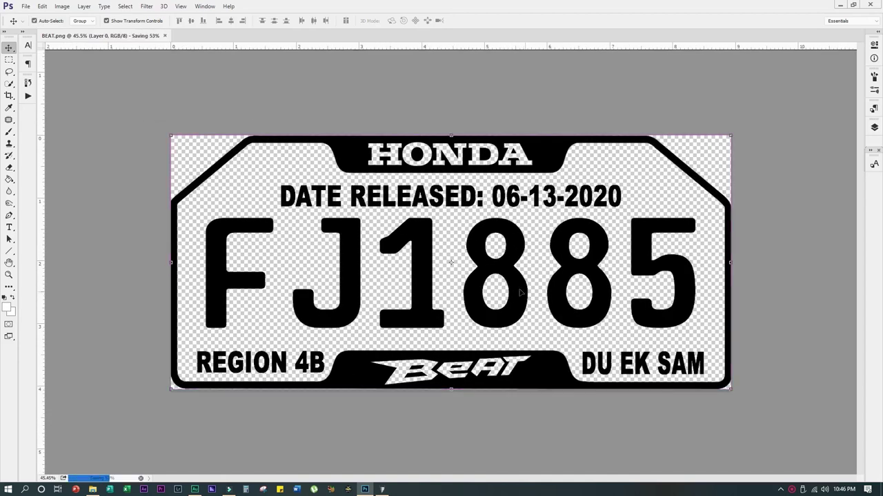
pyautogui.click(132, 35)
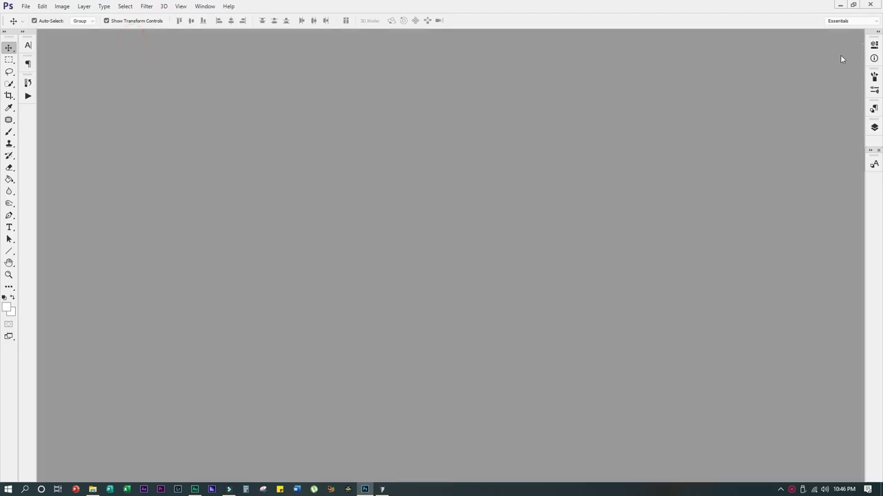
pyautogui.click(840, 5)
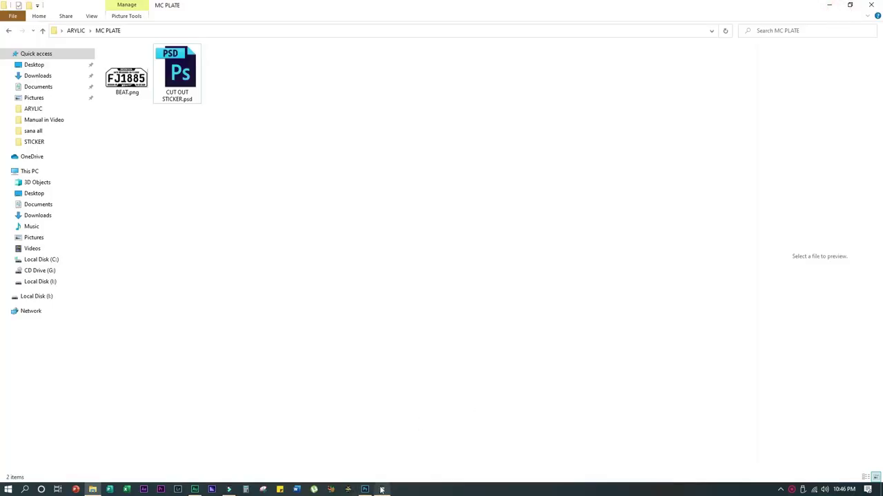
# Switch to SignMaster and delete the old Kawasaki plate outline under BLACK TEXT.
pyautogui.click(382, 489)
pyautogui.click(337, 222)
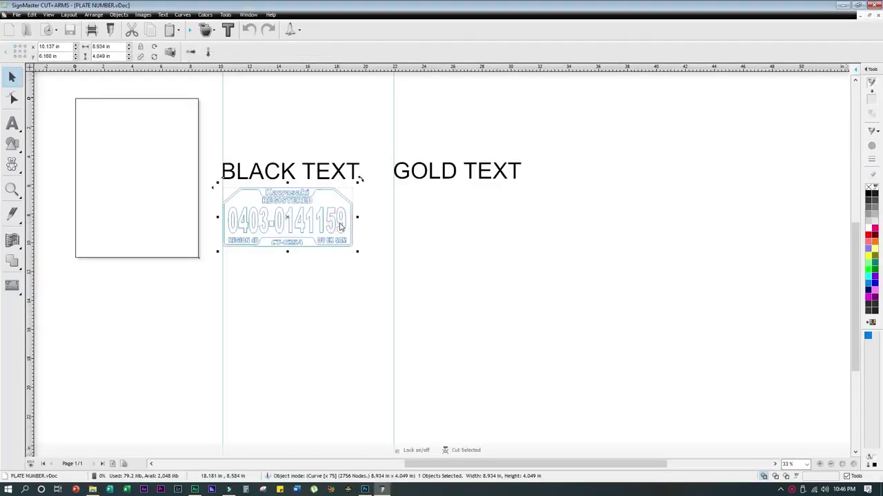
pyautogui.press('Delete')
# Bring BEAT.png from the MC PLATE folder into the SignMaster document and place it under BLACK TEXT.
pyautogui.click(843, 6)
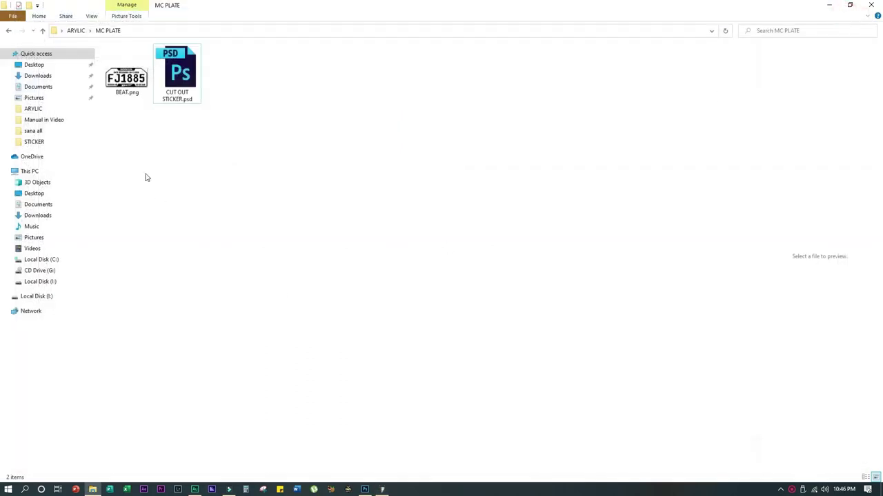
pyautogui.moveTo(137, 84); pyautogui.dragTo(274, 220)
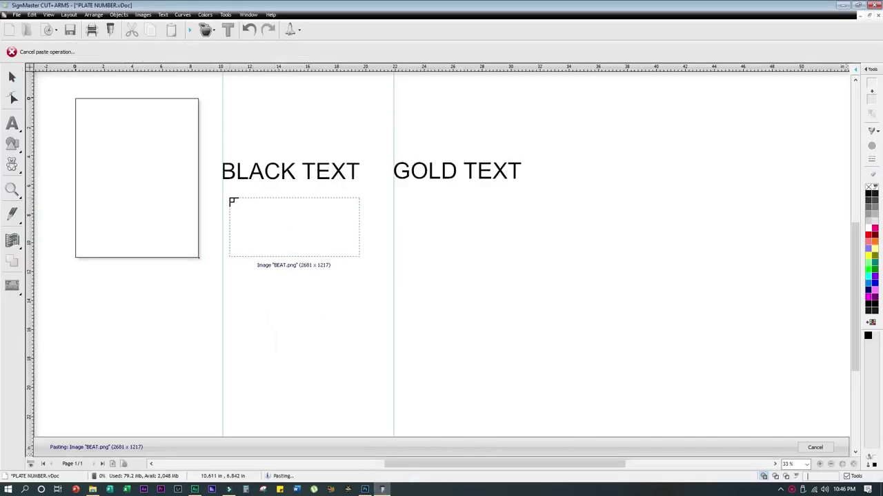
pyautogui.click(229, 200)
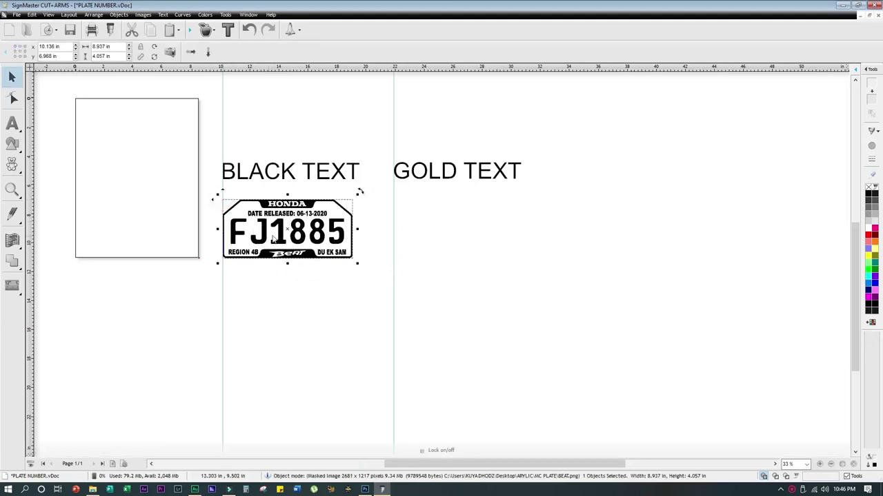
# Create a cutting contour from the plate image using its auto-traced contours, with minimum size 0 and holes kept.
pyautogui.scroll(1, 291, 200)
pyautogui.scroll(1, 496, 348)
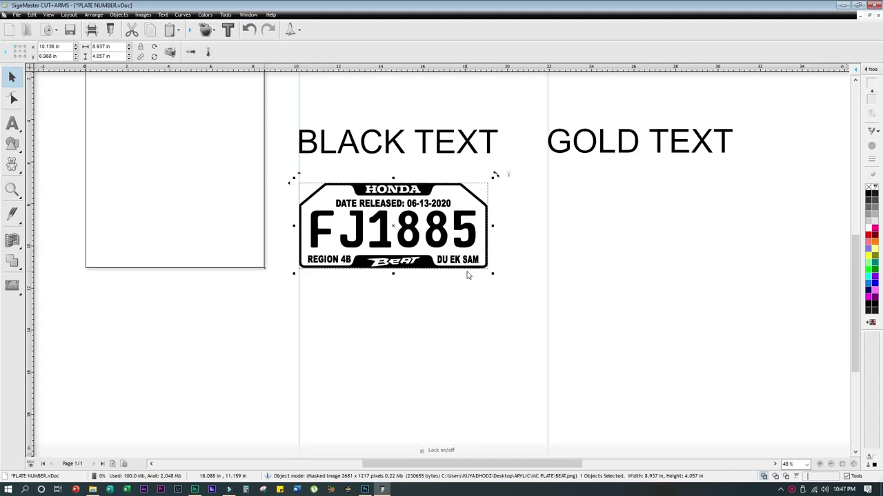
pyautogui.scroll(1, 531, 232)
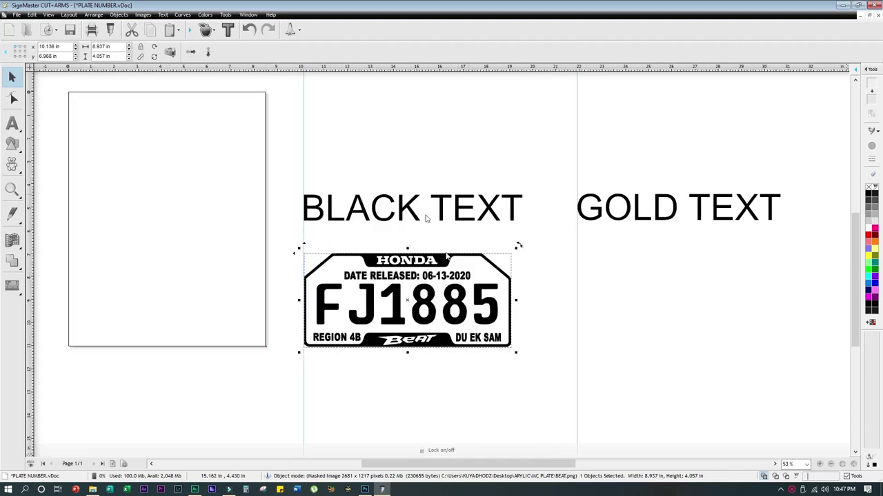
pyautogui.click(205, 30)
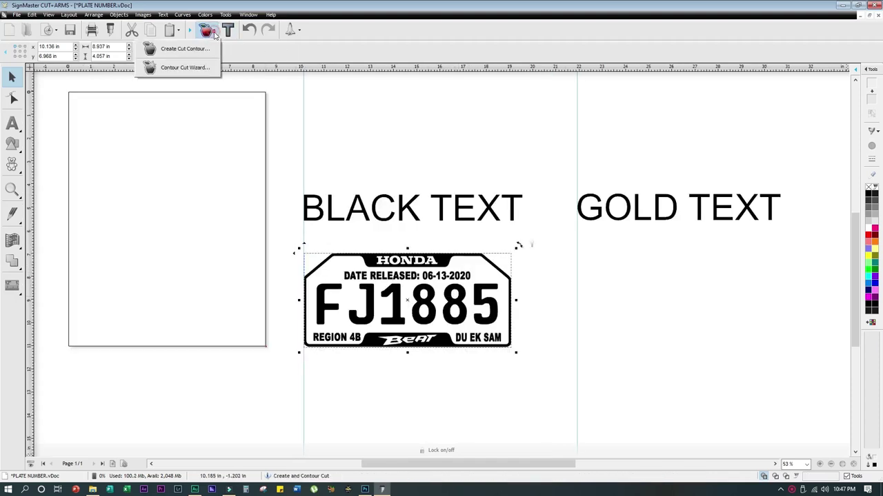
pyautogui.click(193, 53)
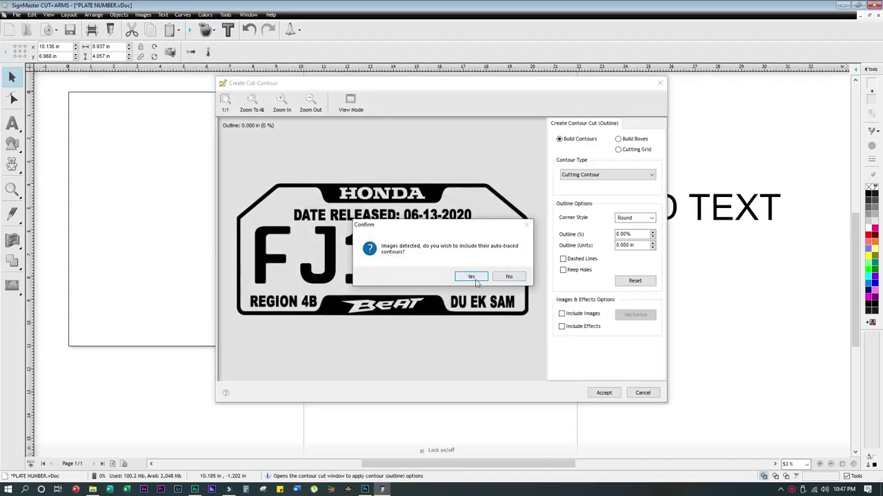
pyautogui.click(475, 279)
pyautogui.moveTo(580, 278); pyautogui.dragTo(559, 277)
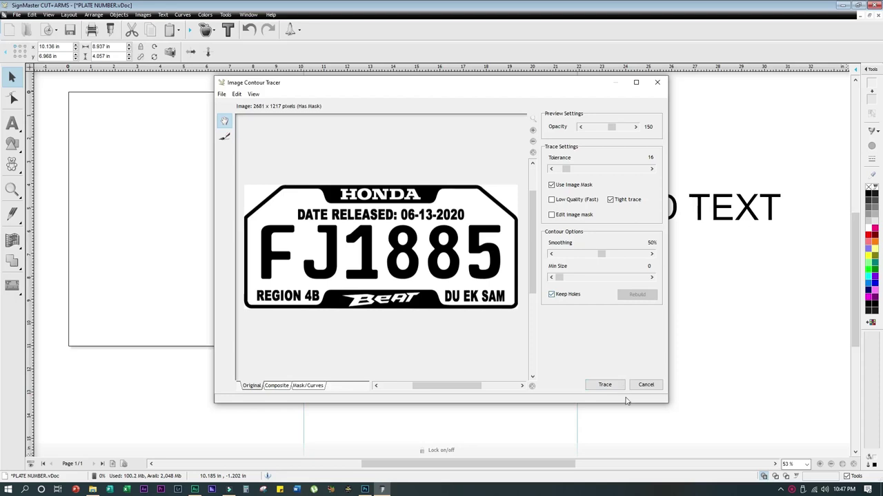
pyautogui.click(607, 385)
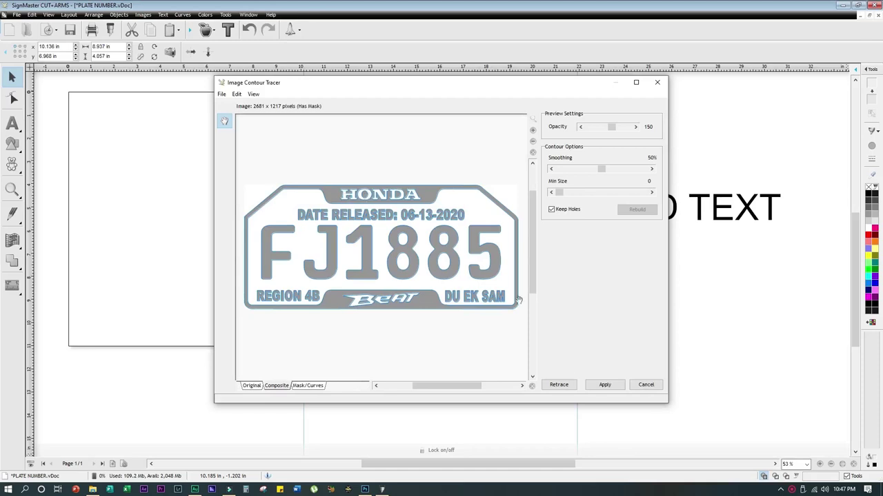
pyautogui.click(604, 384)
pyautogui.click(606, 394)
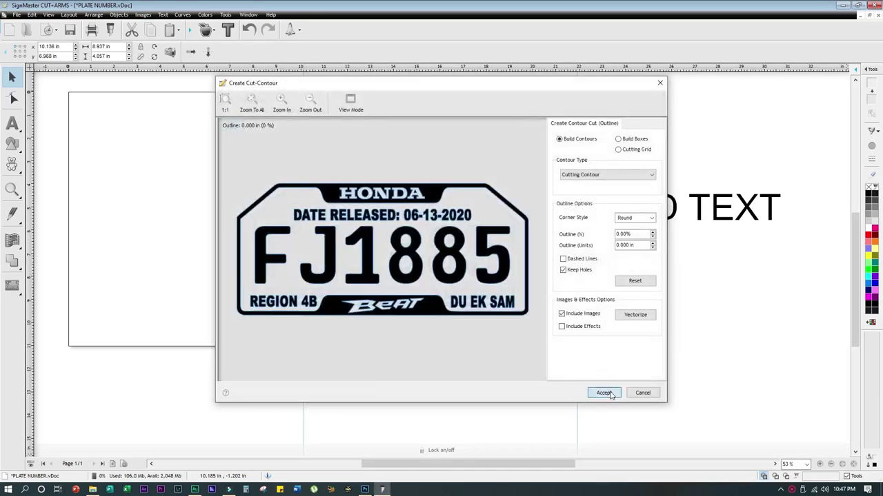
# Move the traced contour off the plate image to the guide line under GOLD TEXT.
pyautogui.click(546, 278)
pyautogui.scroll(-1, 528, 338)
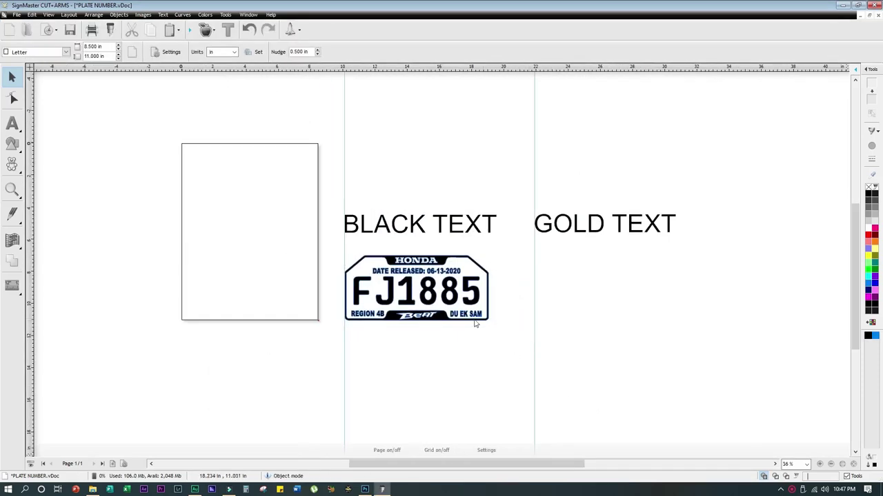
pyautogui.moveTo(492, 323)
pyautogui.mouseDown()
pyautogui.moveTo(675, 322)
pyautogui.moveTo(664, 309)
pyautogui.mouseUp()
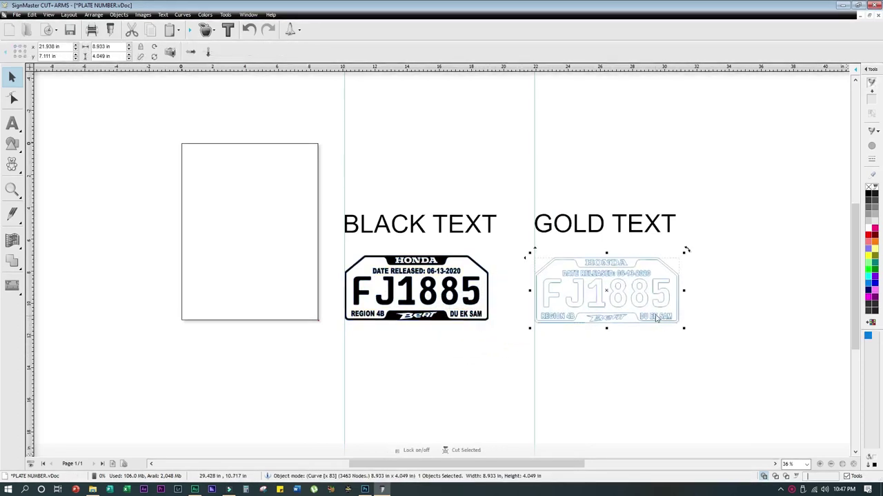
pyautogui.scroll(1, 664, 309)
pyautogui.scroll(2, 442, 318)
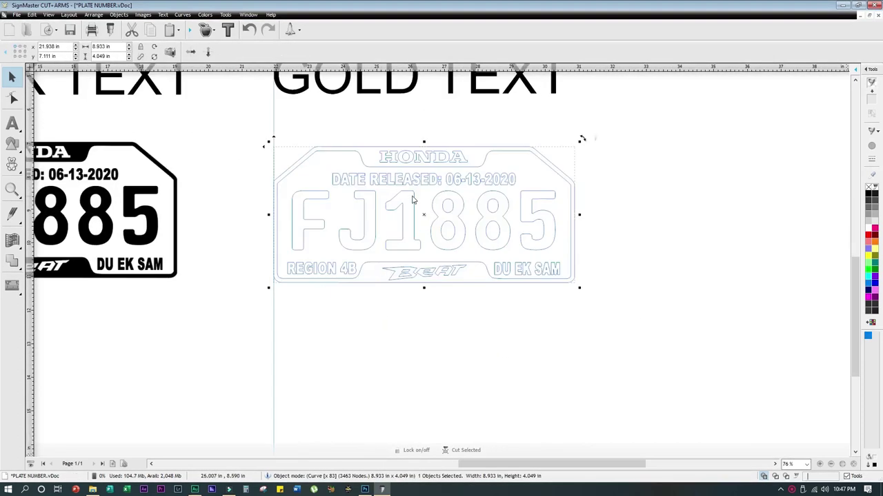
# Review the cutter preview for the traced motorcycle plate contour, and close the cut settings without cutting.
pyautogui.scroll(-1, 434, 198)
pyautogui.scroll(1, 417, 197)
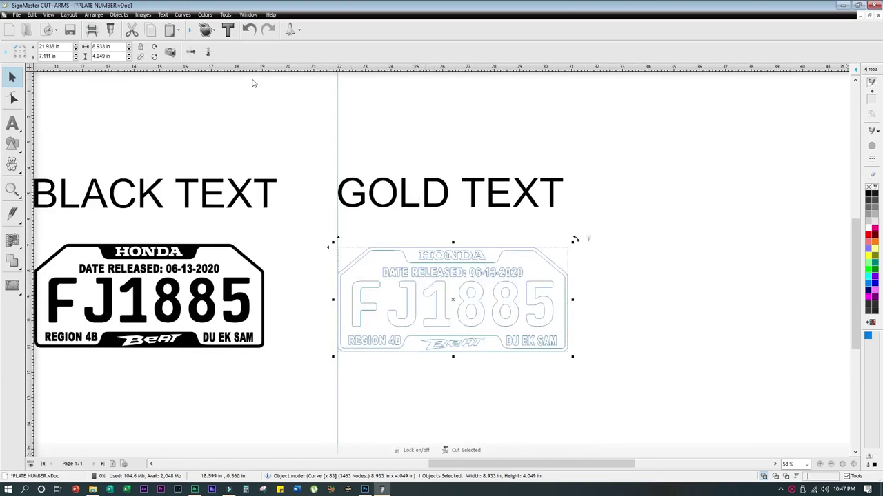
pyautogui.click(111, 32)
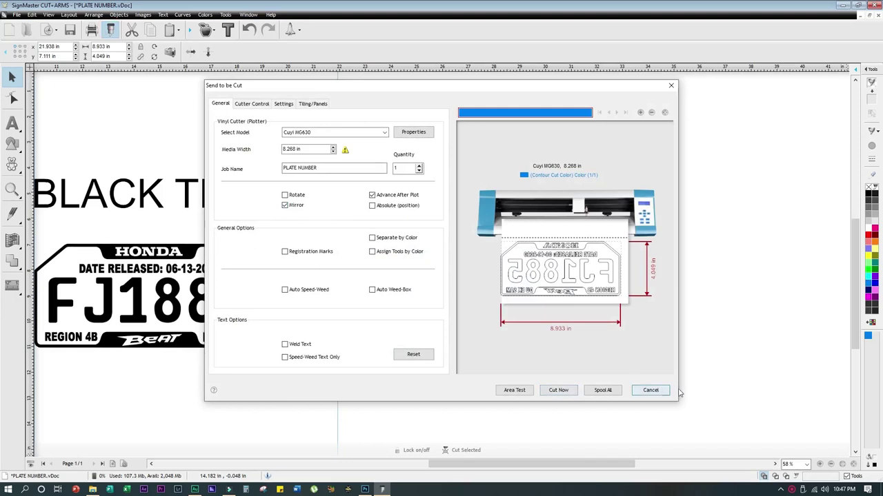
pyautogui.click(658, 392)
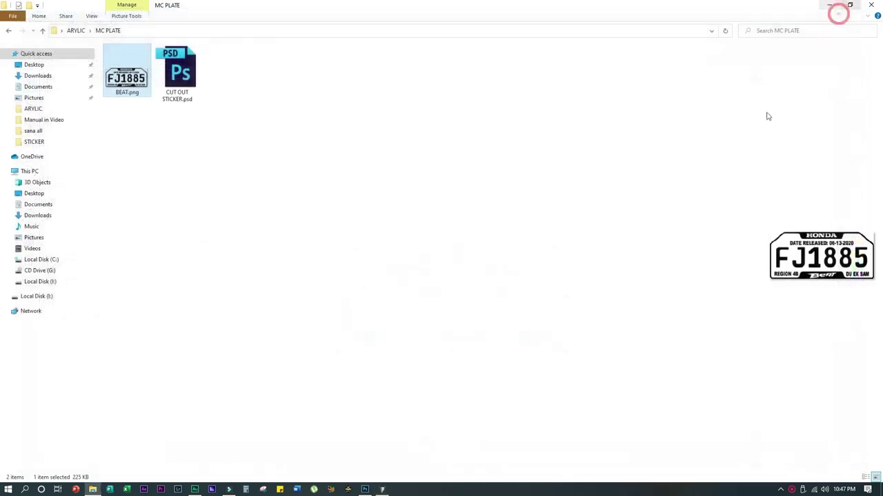
# Switch to the CARPLATE folder inside ARYLIC and open BFP CAR PLATE.psd in Photoshop.
pyautogui.click(842, 5)
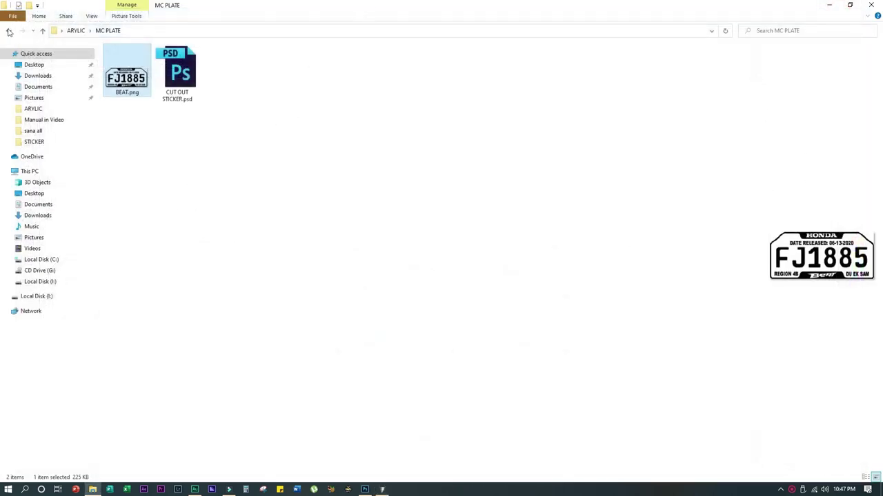
pyautogui.click(9, 31)
pyautogui.click(183, 92)
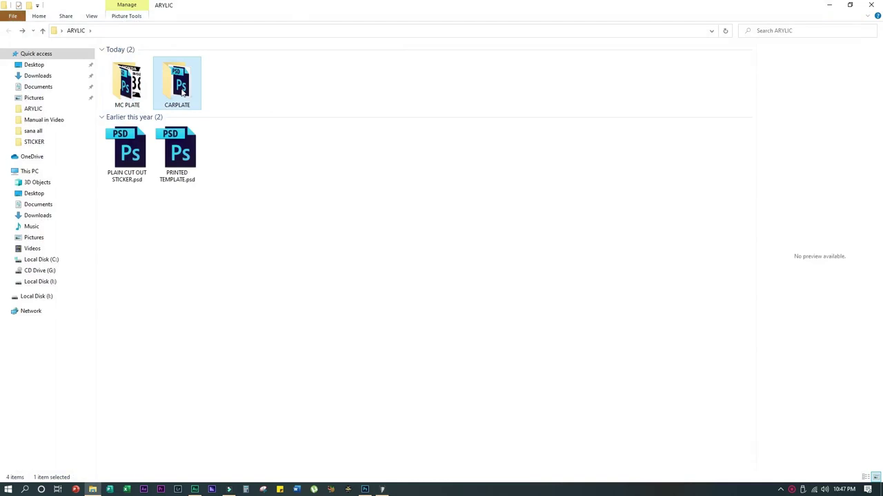
pyautogui.doubleClick(183, 92)
pyautogui.moveTo(127, 71); pyautogui.dragTo(484, 195)
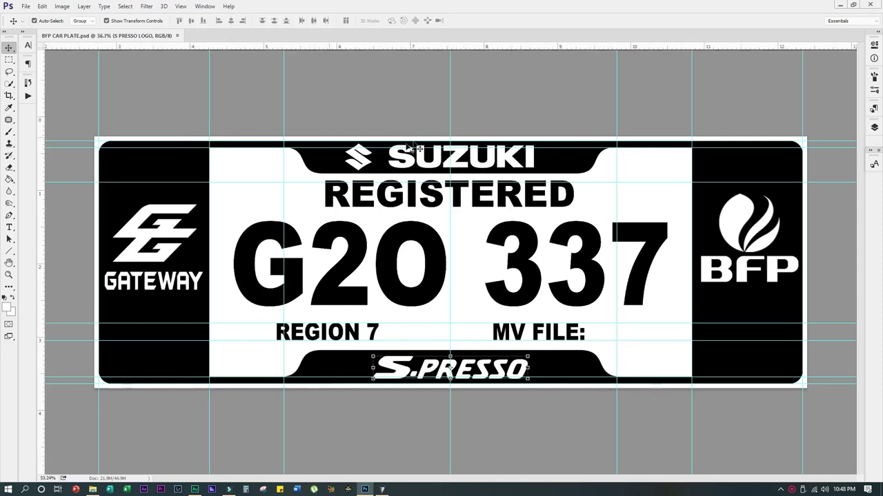
# Examine the car plate artwork and its layers, briefly showing the MITSUBISHI LOGO layer and hiding it again.
pyautogui.scroll(3, 413, 141)
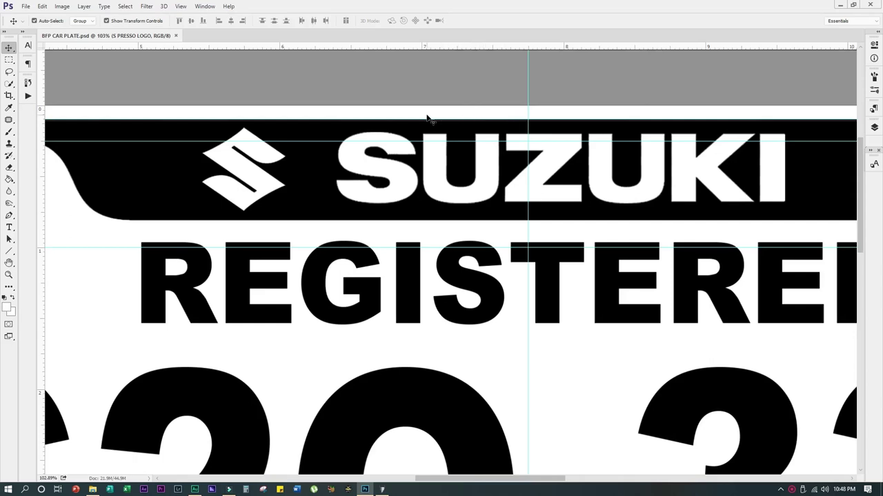
pyautogui.scroll(-3, 515, 116)
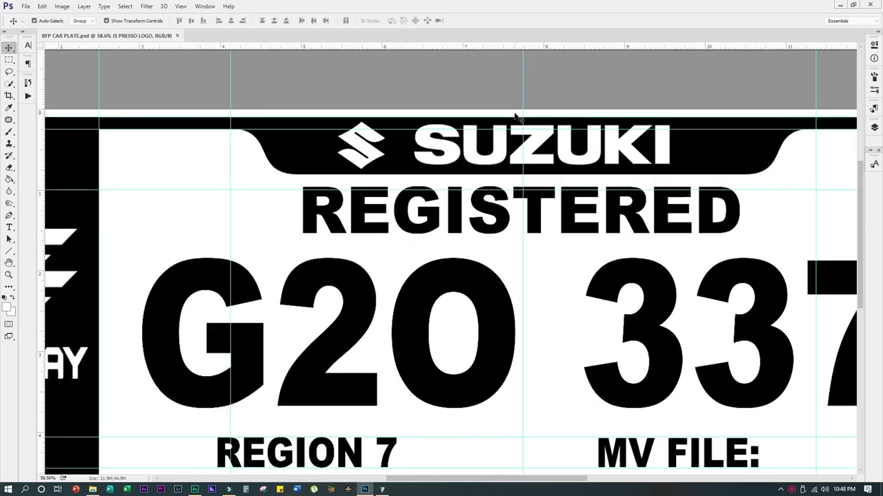
pyautogui.scroll(-2, 513, 114)
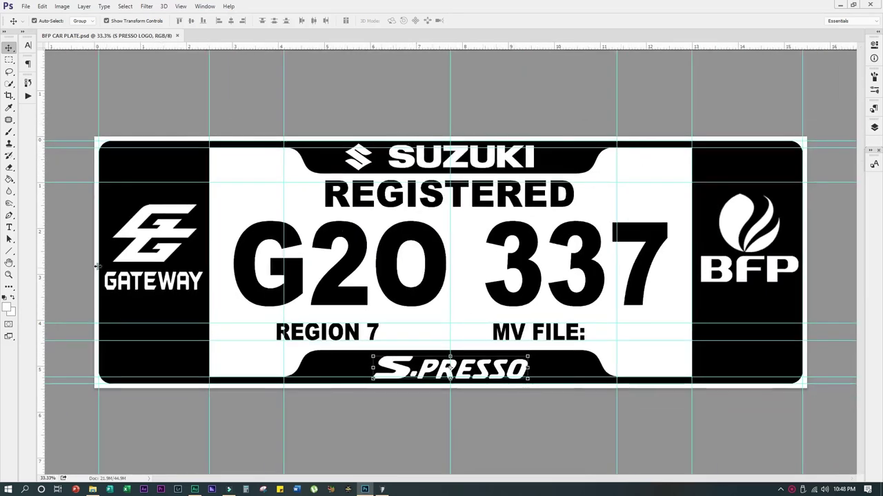
pyautogui.scroll(1, 76, 265)
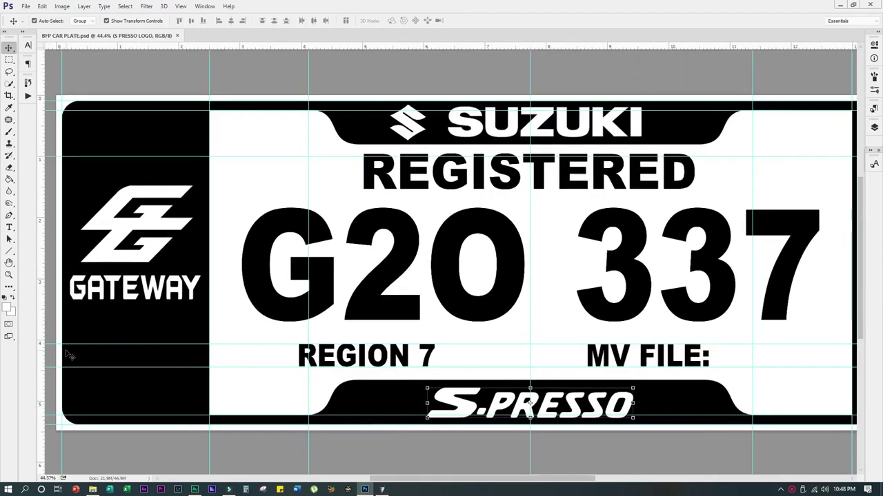
pyautogui.scroll(1, 50, 204)
pyautogui.scroll(-3, 49, 215)
pyautogui.click(874, 127)
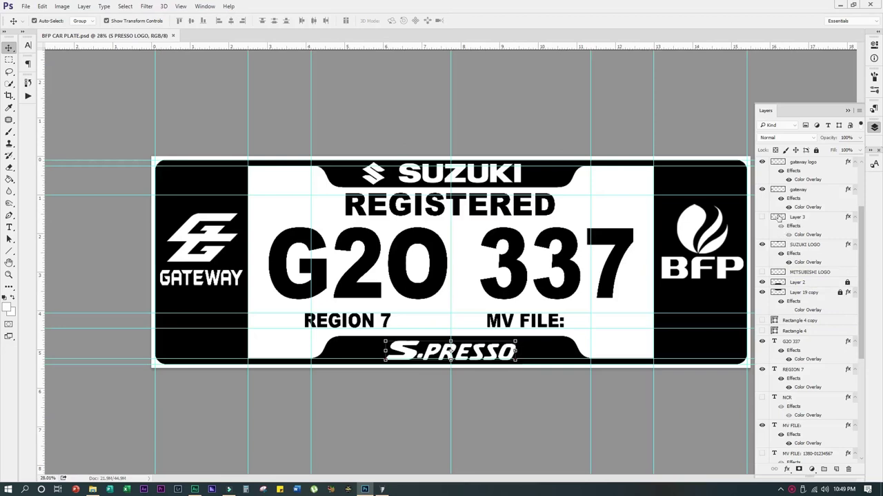
pyautogui.click(762, 272)
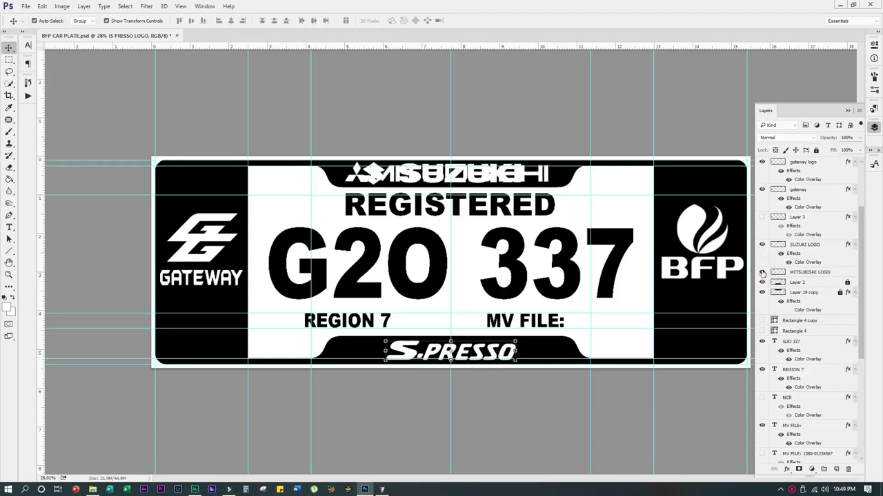
pyautogui.click(762, 272)
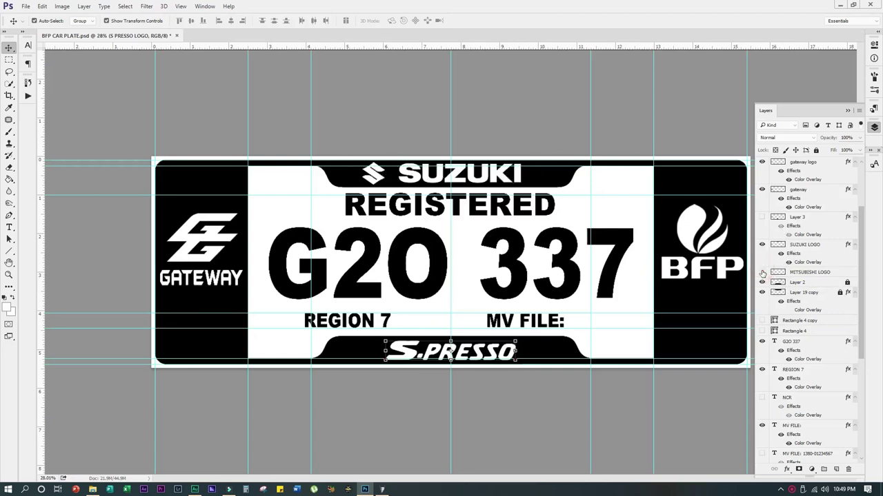
pyautogui.click(848, 111)
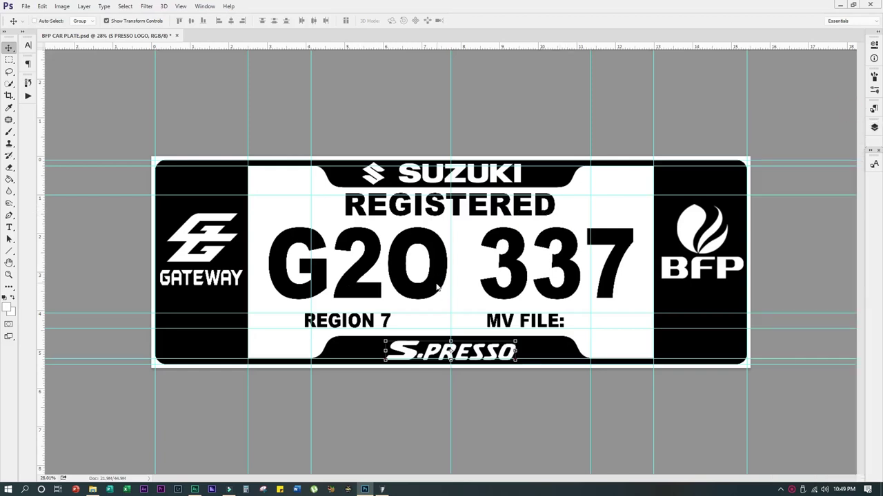
# Save the car plate design as BFP CAR PLATE.png in the CARPLATE folder and close the PSD document.
pyautogui.hotkey('ctrl', 'shift', 's')
pyautogui.click(139, 273)
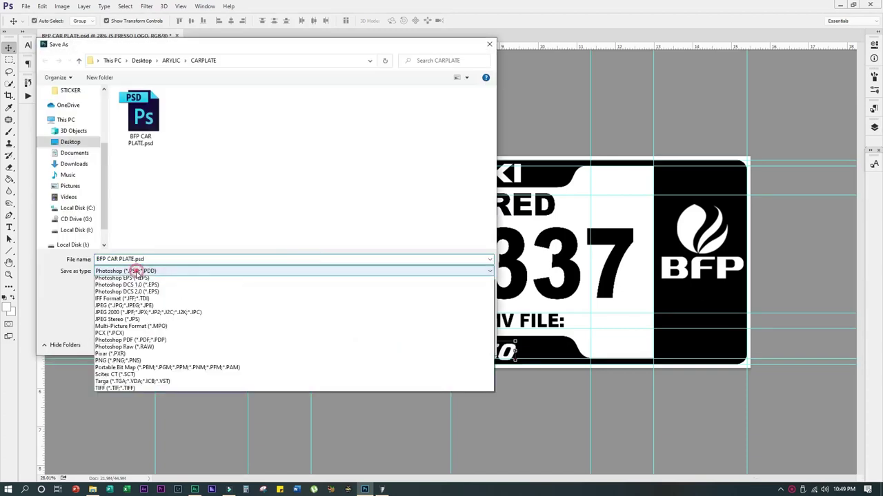
pyautogui.click(107, 398)
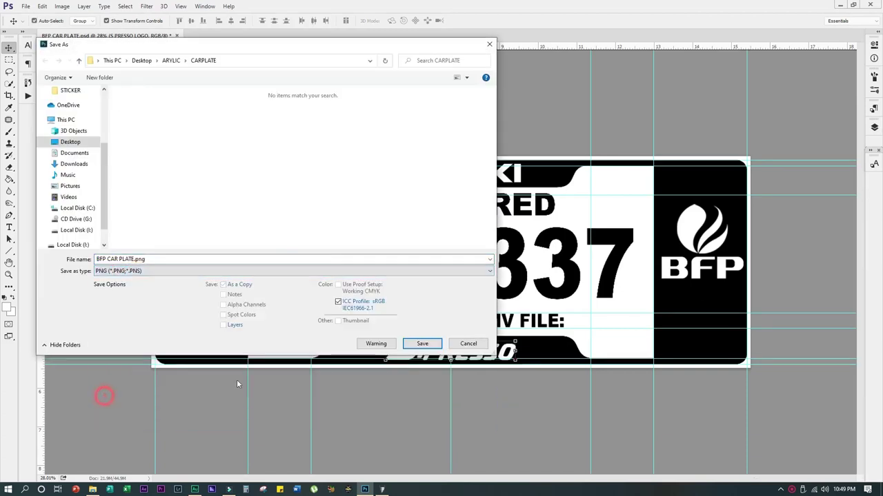
pyautogui.click(422, 345)
pyautogui.click(397, 162)
pyautogui.click(472, 155)
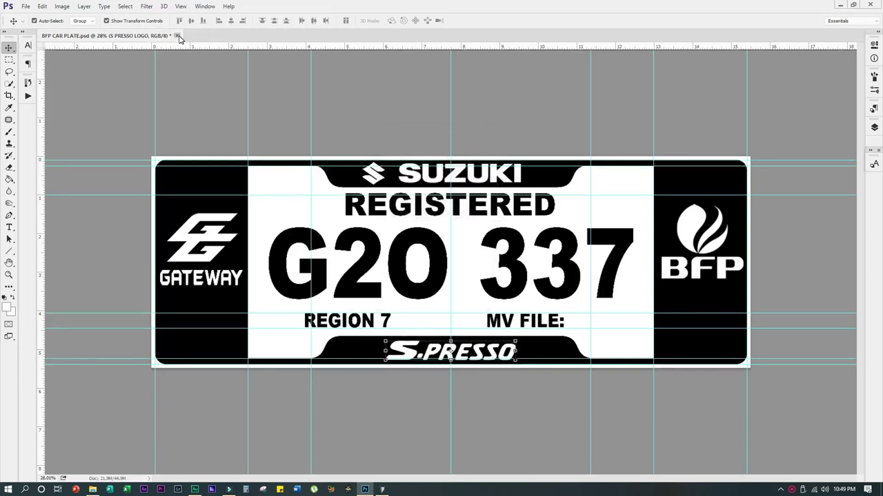
pyautogui.click(177, 36)
pyautogui.click(433, 179)
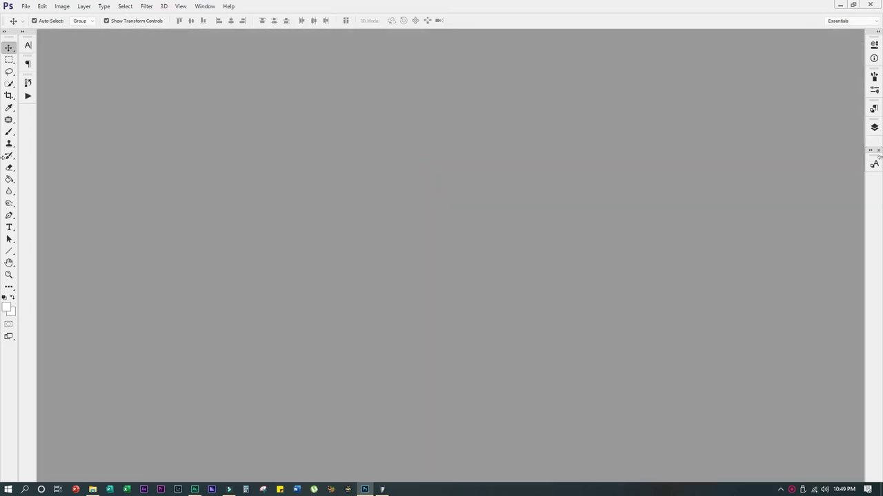
# Open BFP CAR PLATE.png in Photoshop and delete its white areas using Color Range with fuzziness 70, leaving nothing selected.
pyautogui.click(841, 5)
pyautogui.moveTo(139, 94); pyautogui.dragTo(545, 177)
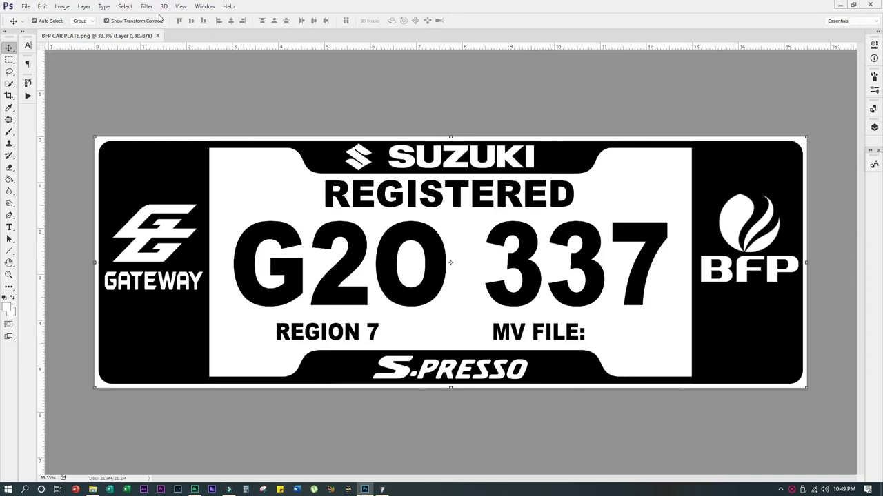
pyautogui.click(125, 6)
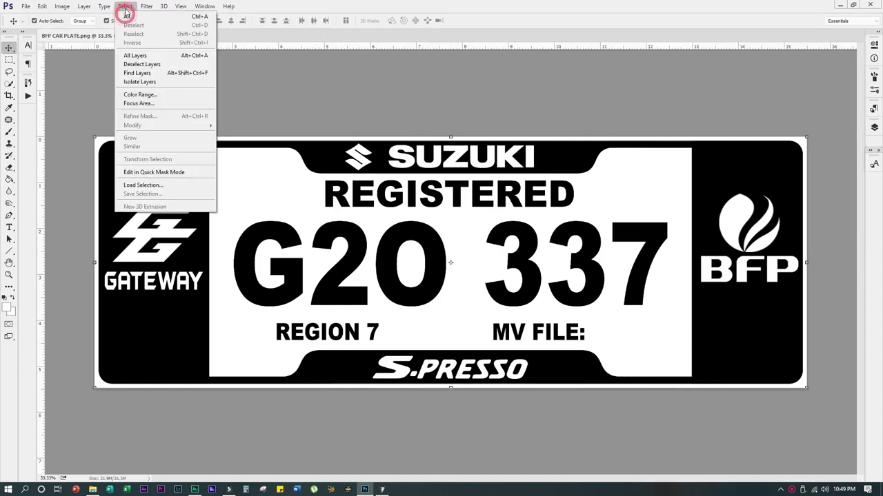
pyautogui.click(141, 94)
pyautogui.click(262, 171)
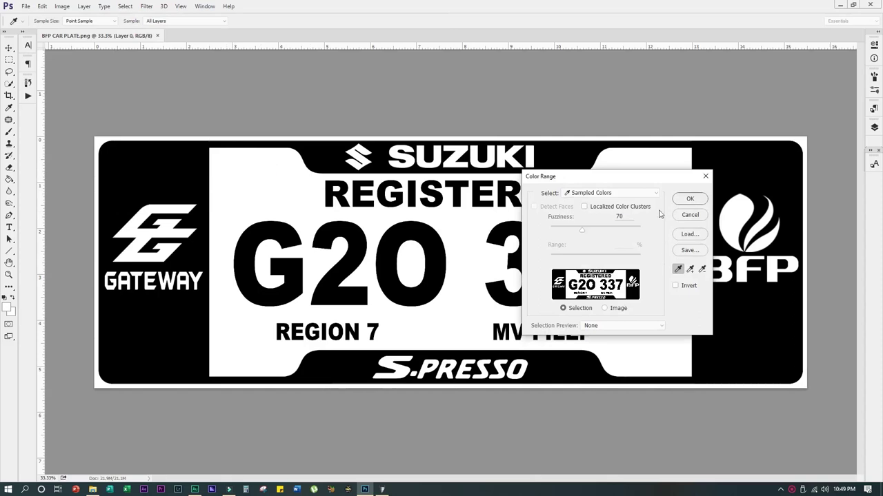
pyautogui.click(684, 199)
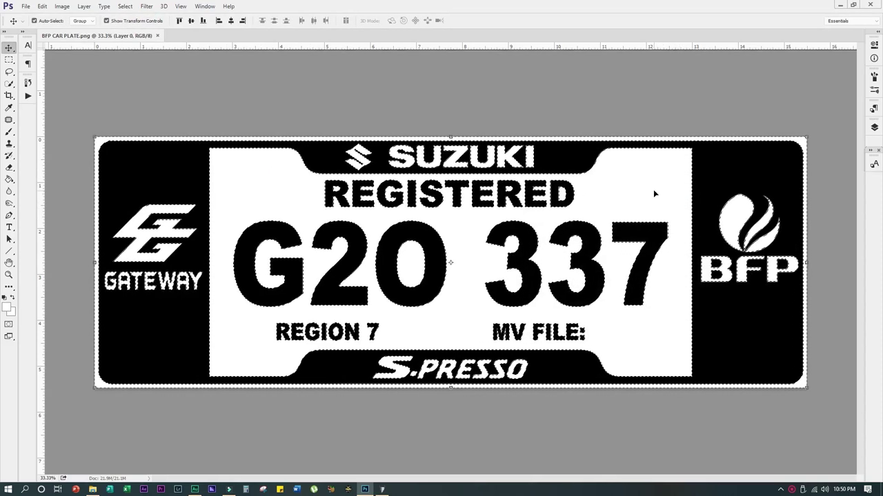
pyautogui.press('Delete')
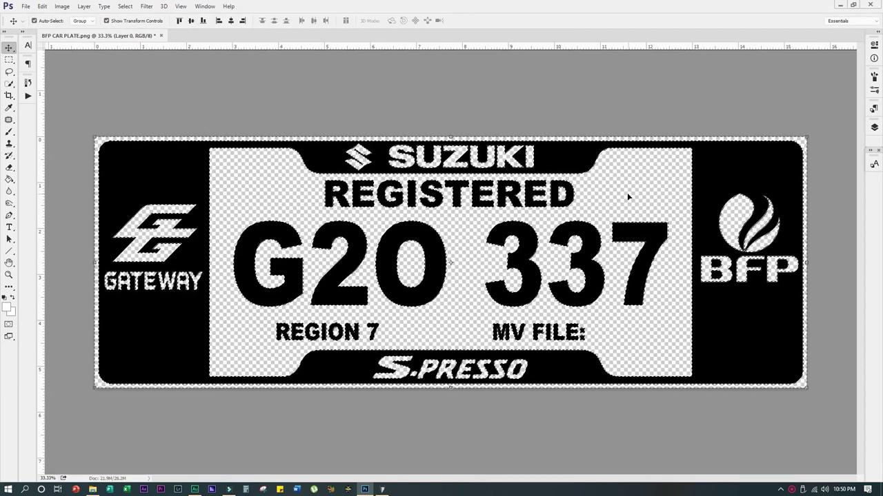
pyautogui.hotkey('ctrl', 'd')
pyautogui.scroll(-1, 462, 234)
pyautogui.scroll(2, 461, 235)
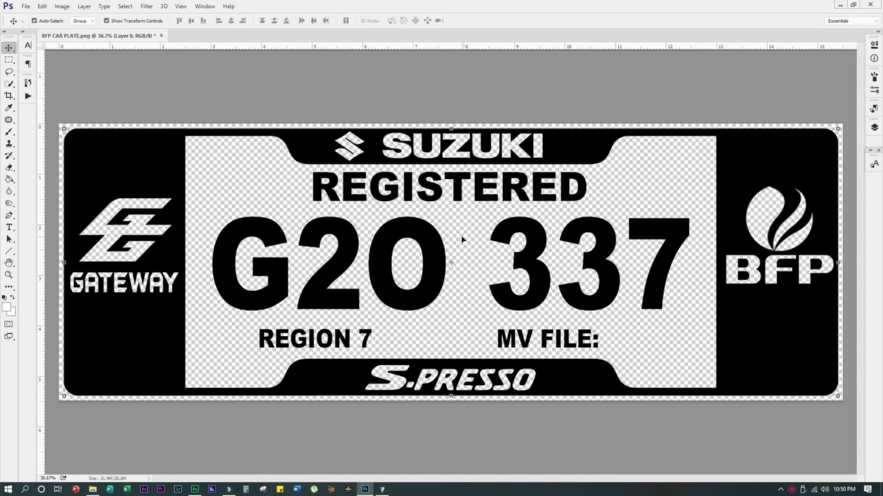
pyautogui.scroll(-1, 461, 238)
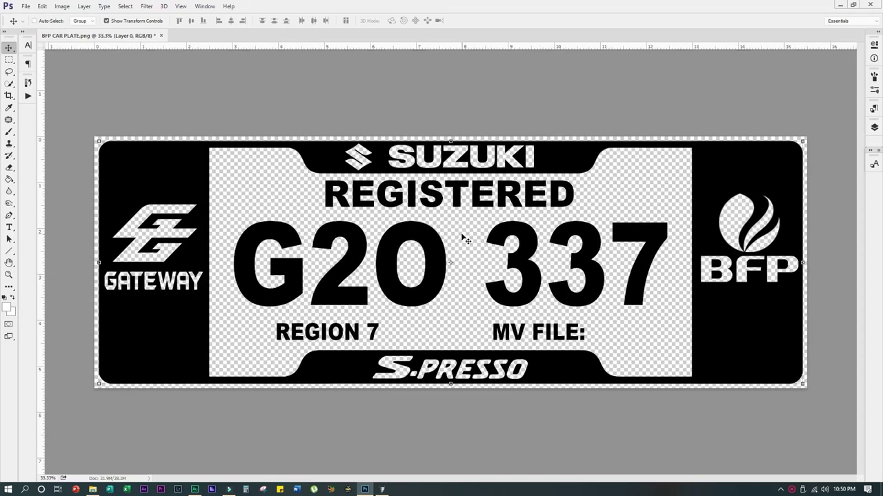
# Save the transparent plate as a PNG under the same name, BFP CAR PLATE.png, and close the document.
pyautogui.hotkey('ctrl', 'shift', 's')
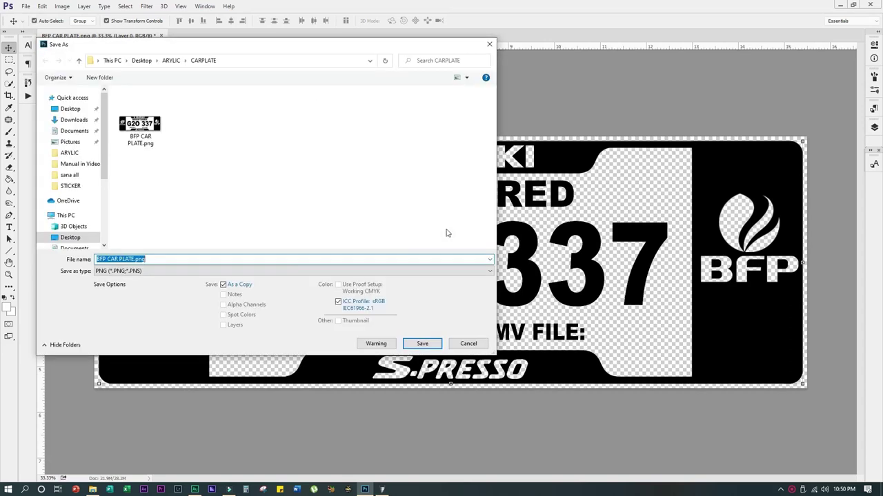
pyautogui.click(140, 272)
pyautogui.click(140, 272)
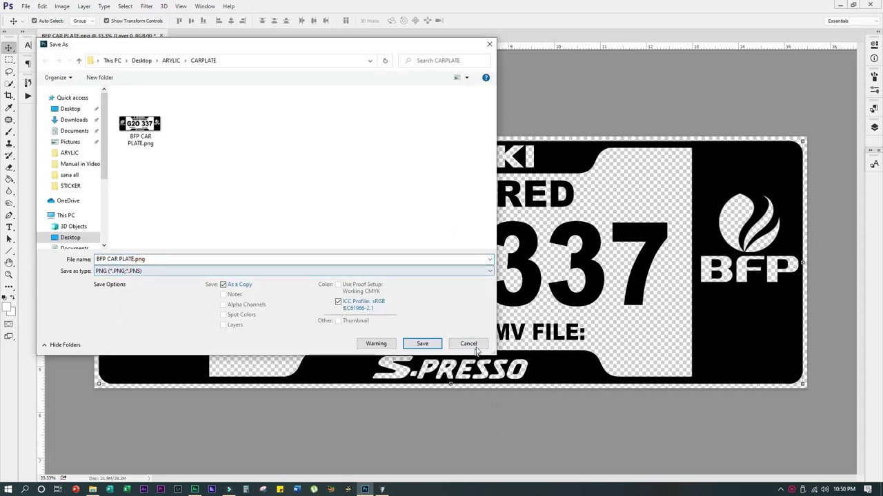
pyautogui.click(422, 344)
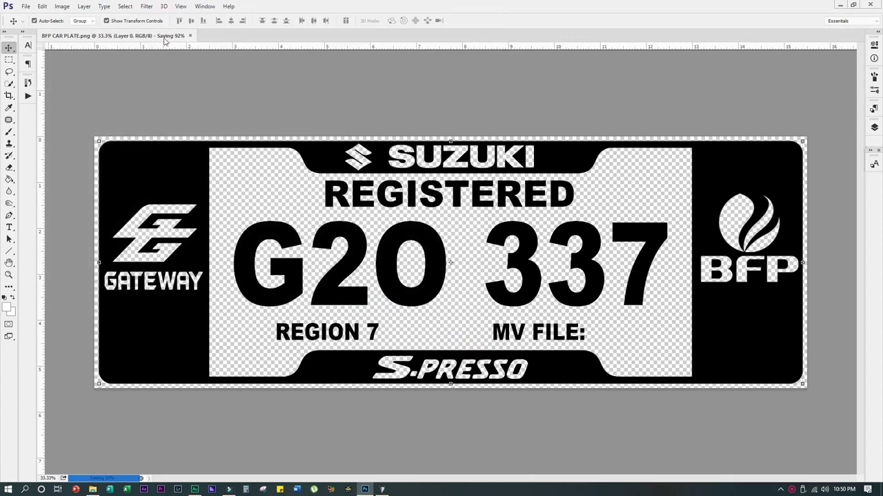
pyautogui.click(155, 35)
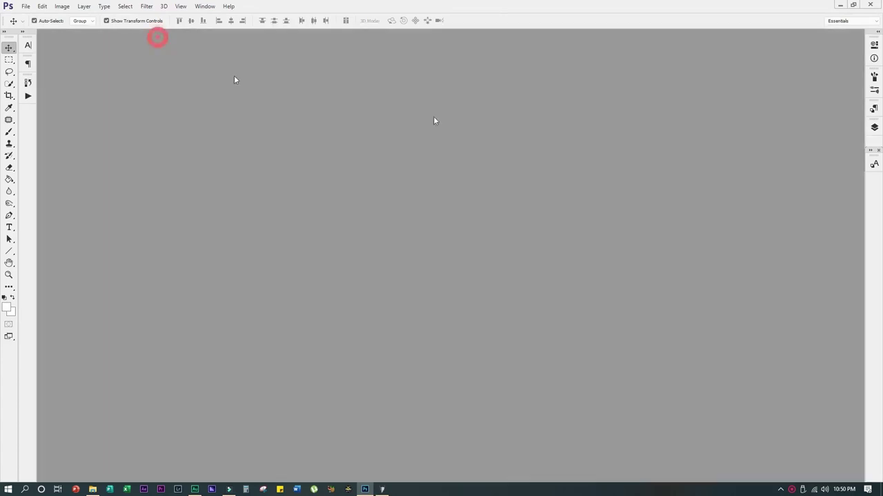
# Bring BFP CAR PLATE.png from the CARPLATE folder into the SignMaster document, placing it beside the GOLD TEXT column.
pyautogui.click(840, 5)
pyautogui.moveTo(137, 100); pyautogui.dragTo(643, 250)
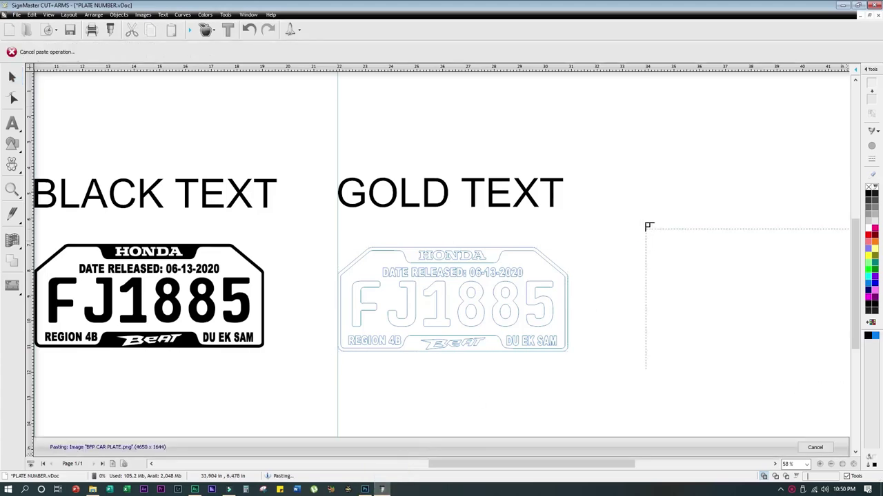
pyautogui.click(600, 198)
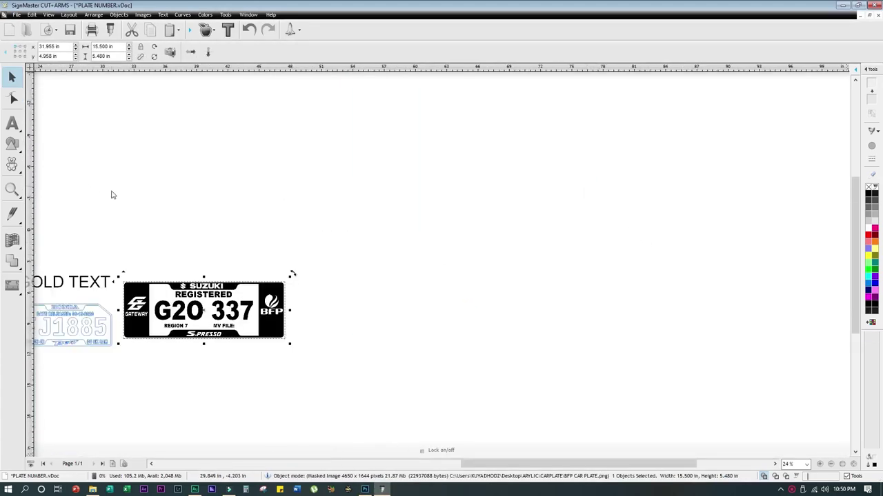
# Trace a cutting contour from the car plate image with minimum size 0 and holes kept.
pyautogui.click(205, 29)
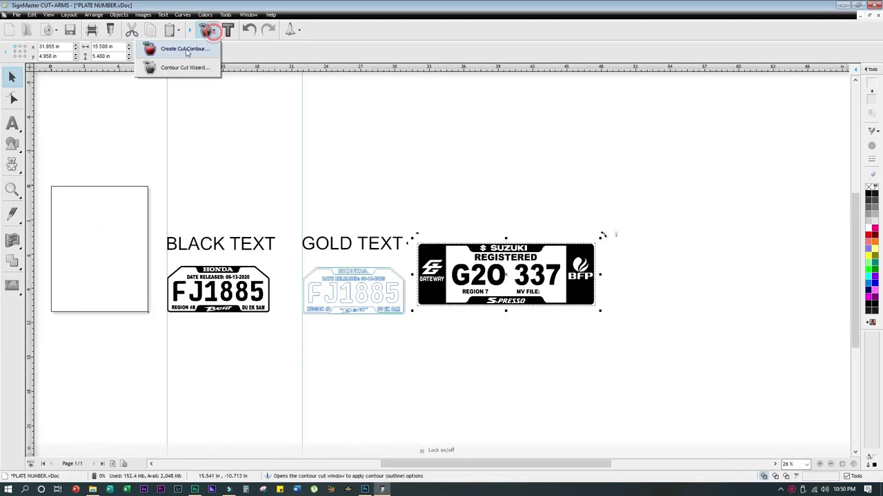
pyautogui.click(189, 54)
pyautogui.click(472, 279)
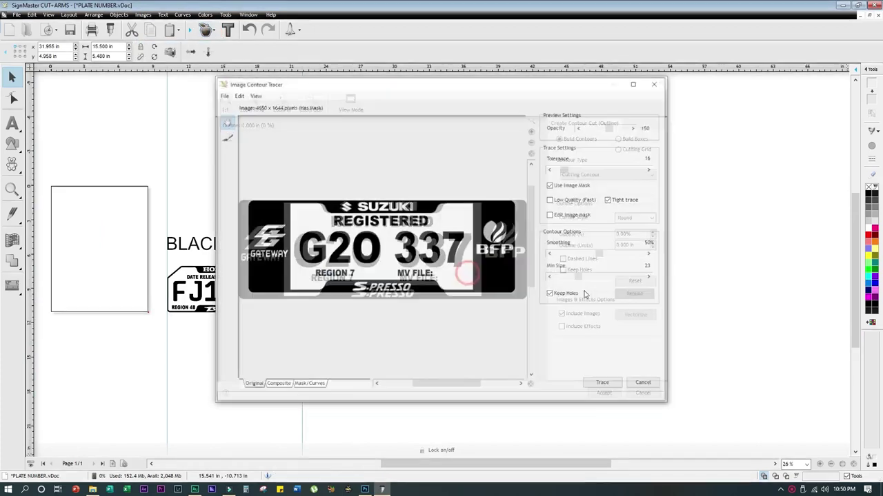
pyautogui.moveTo(579, 277); pyautogui.dragTo(557, 277)
pyautogui.click(604, 384)
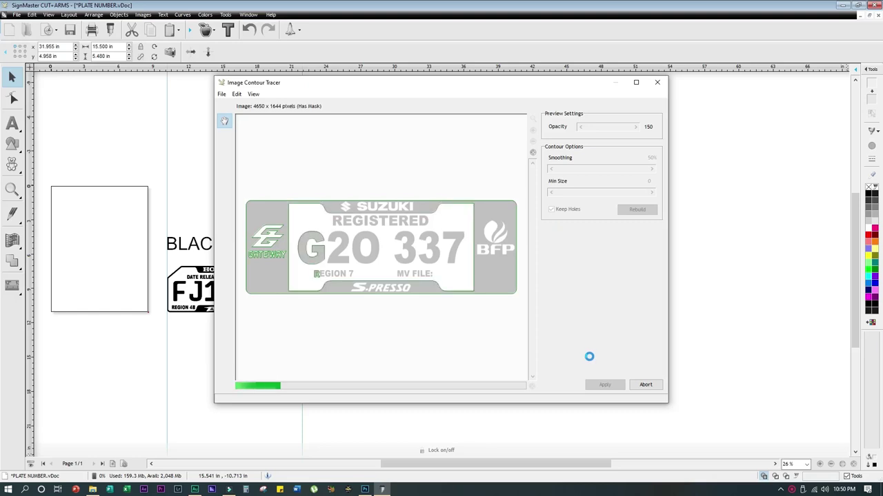
# Examine the traced car plate contour's lettering, logos and border against the original image.
pyautogui.scroll(3, 510, 380)
pyautogui.scroll(3, 399, 218)
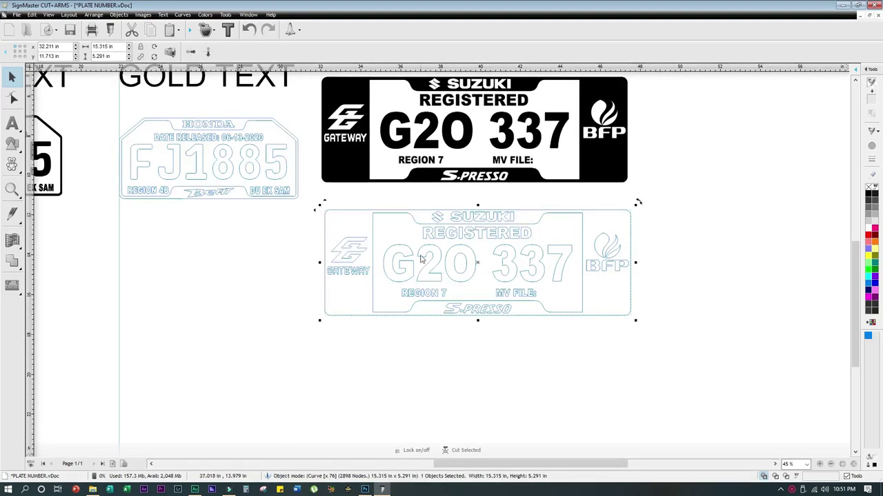
pyautogui.scroll(1, 471, 302)
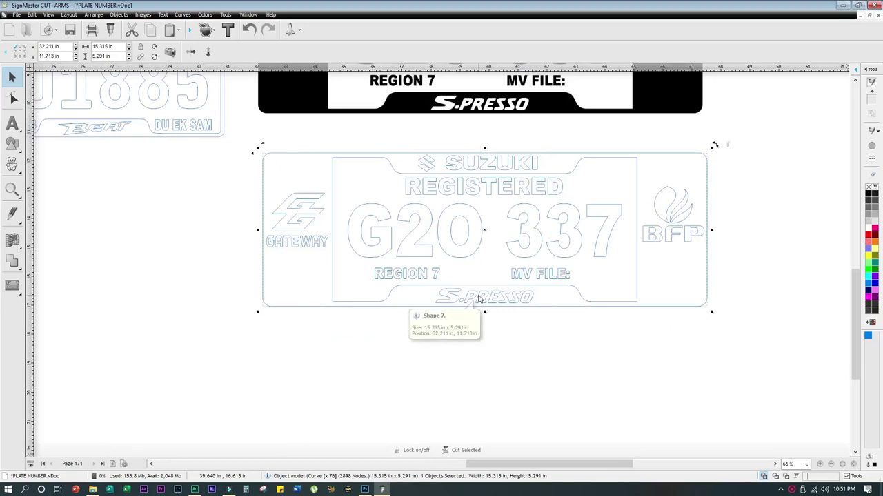
pyautogui.scroll(-4, 483, 331)
pyautogui.scroll(1, 412, 207)
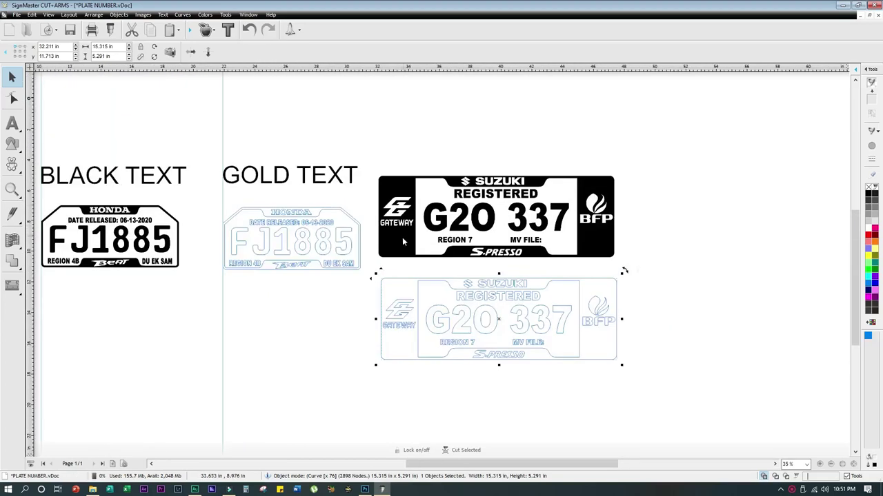